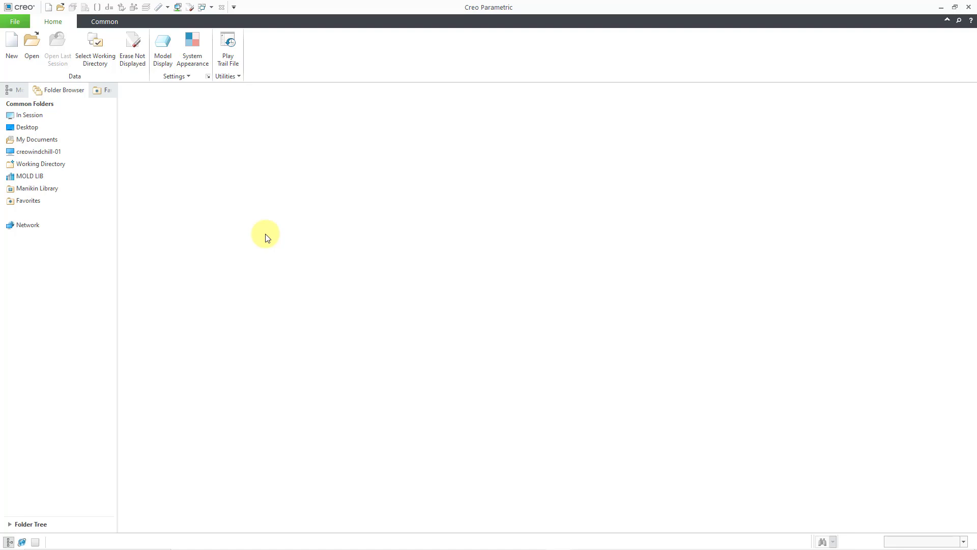
- Filter the Import\Neutral folder to Neutral (*.neu) files and select electriconics.neu
click(30, 58)
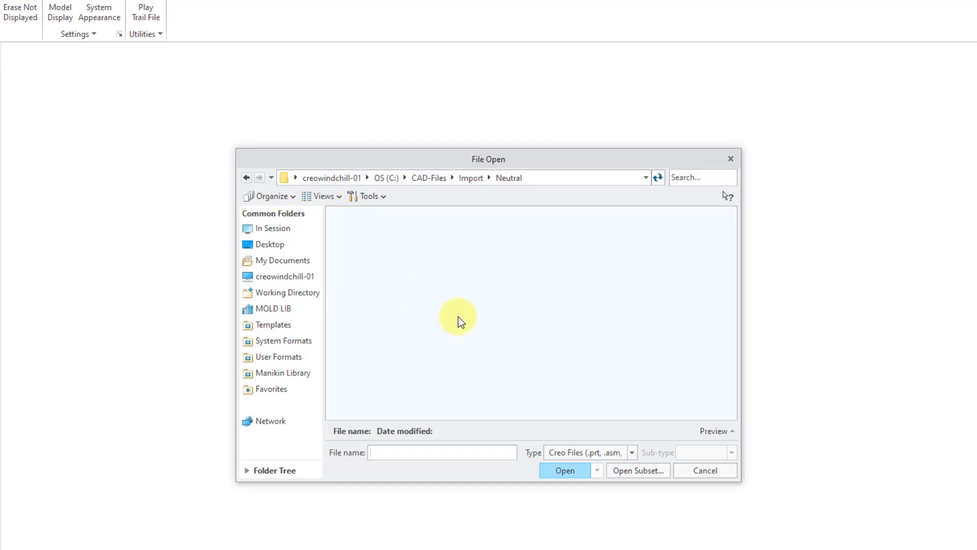
click(631, 452)
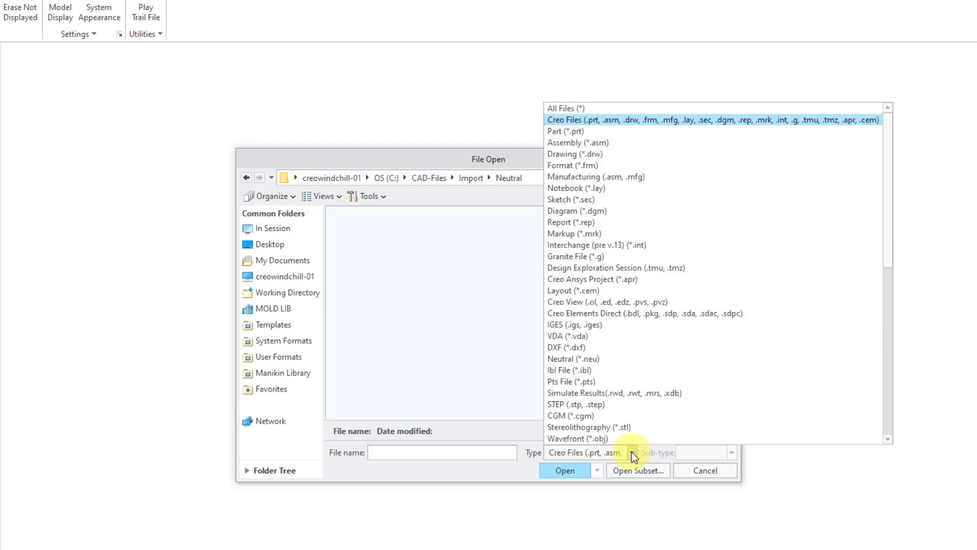
click(627, 359)
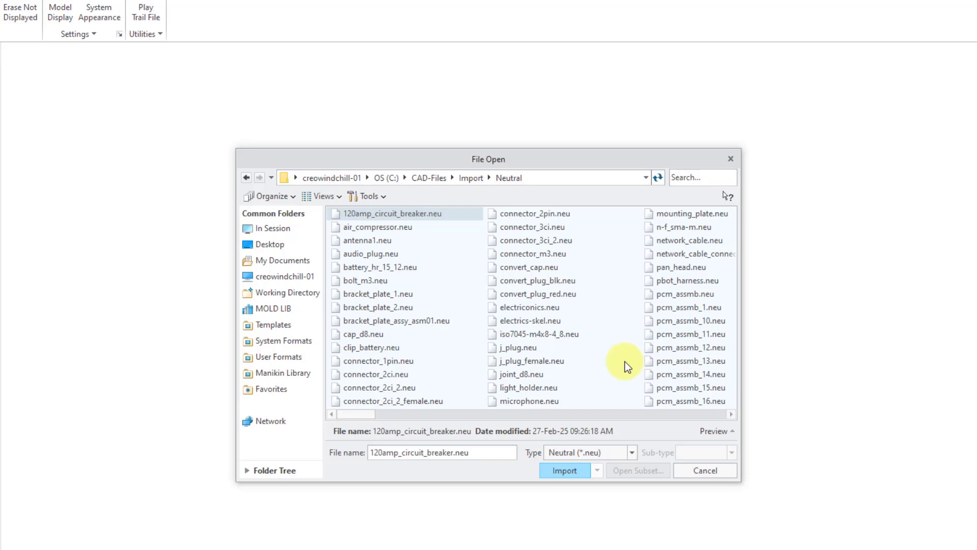
click(553, 309)
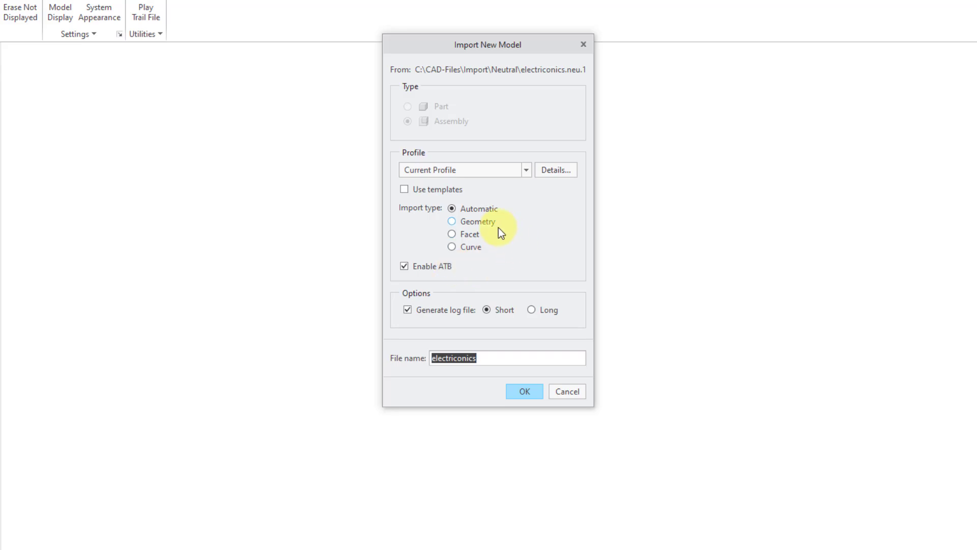
- Keep Current Profile as the import profile for the electriconics assembly
click(527, 171)
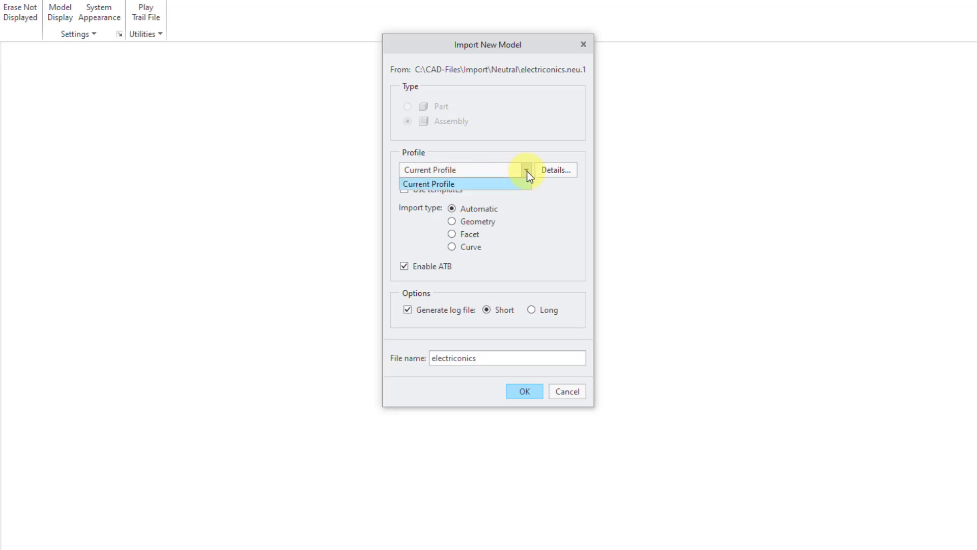
click(527, 172)
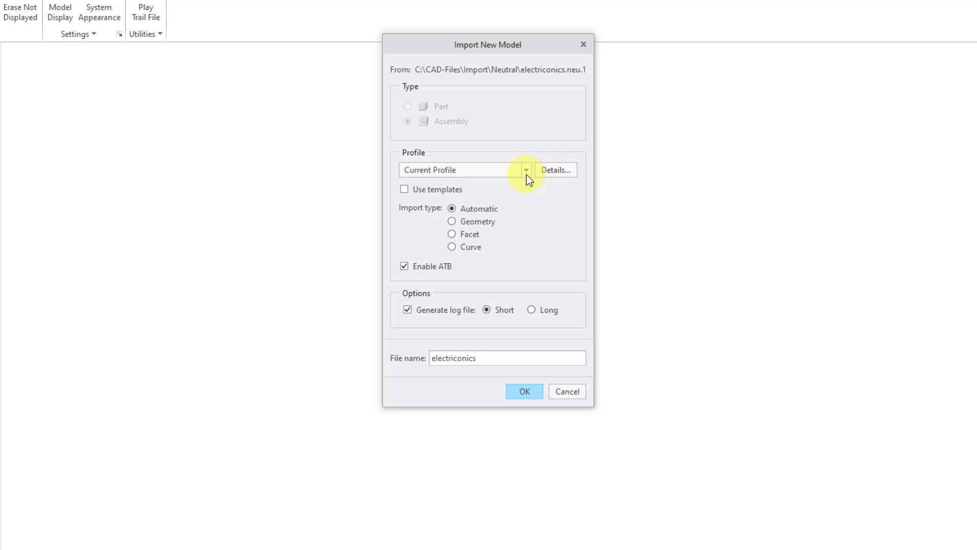
click(557, 170)
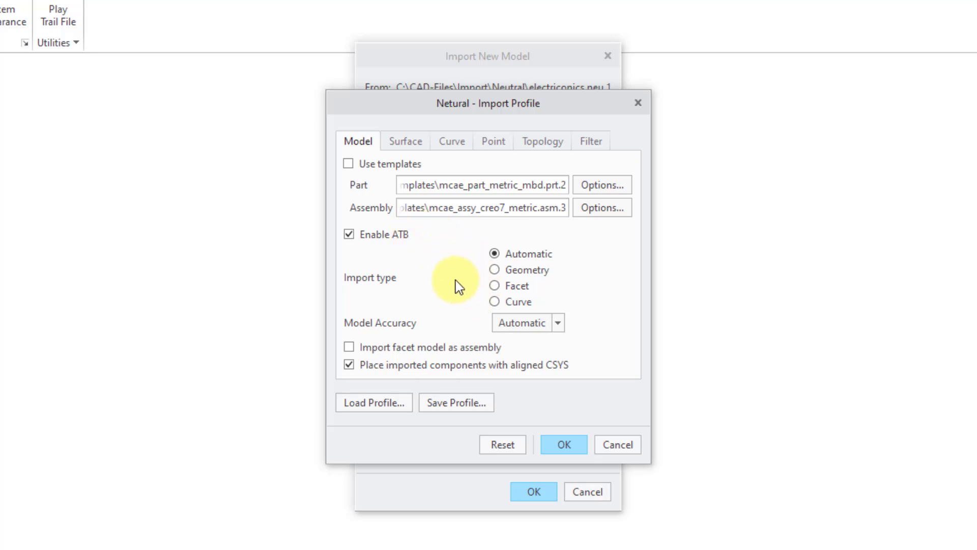
click(520, 325)
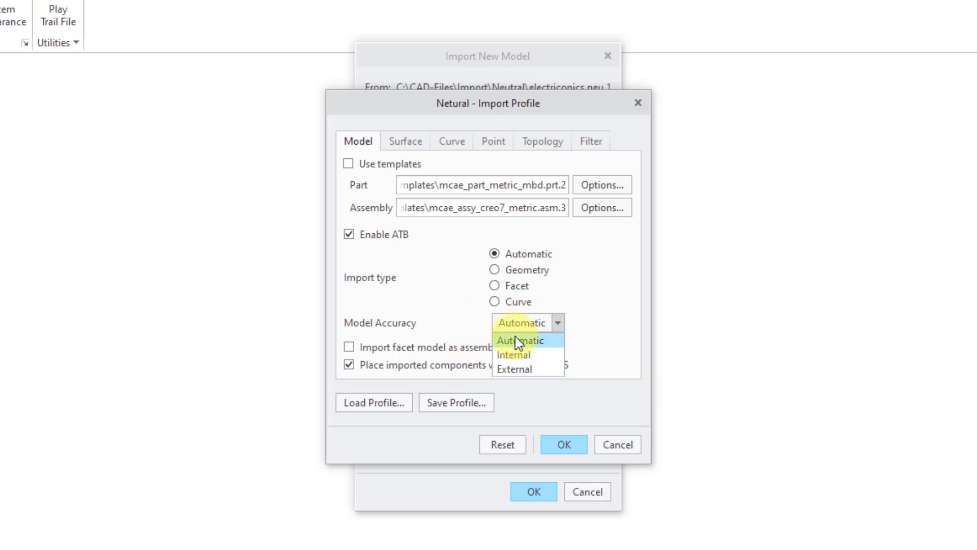
click(513, 340)
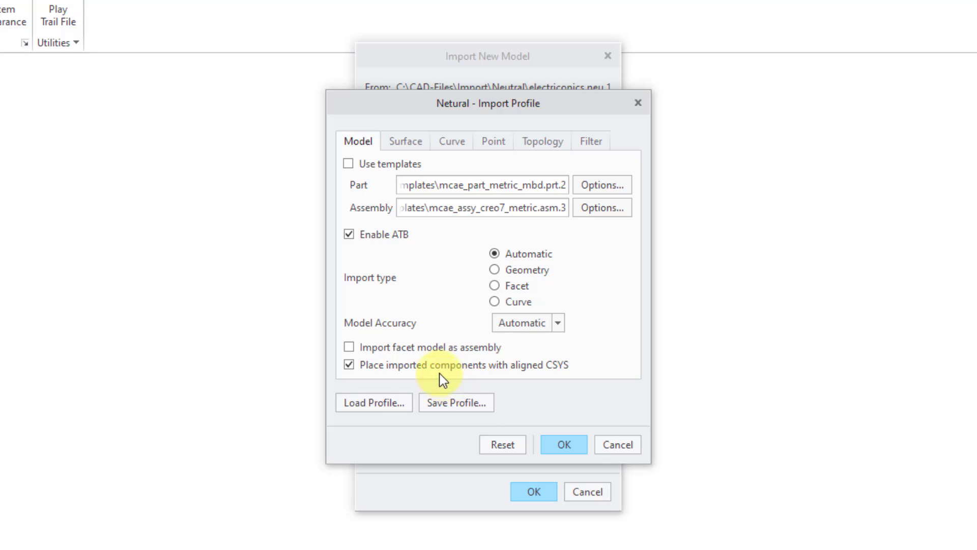
- Check the Surface and Curve settings, keep polylines as Single Polyline, then view Point settings
click(398, 145)
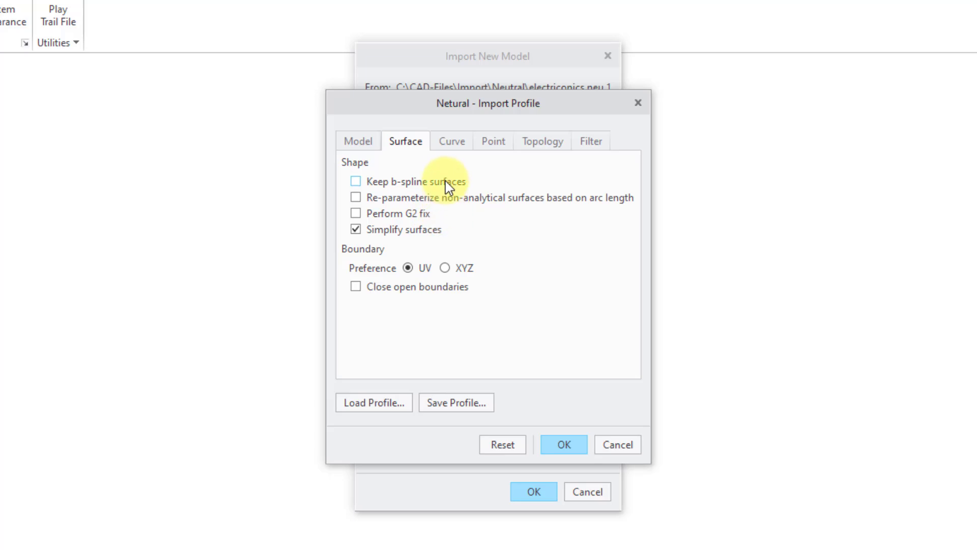
click(448, 147)
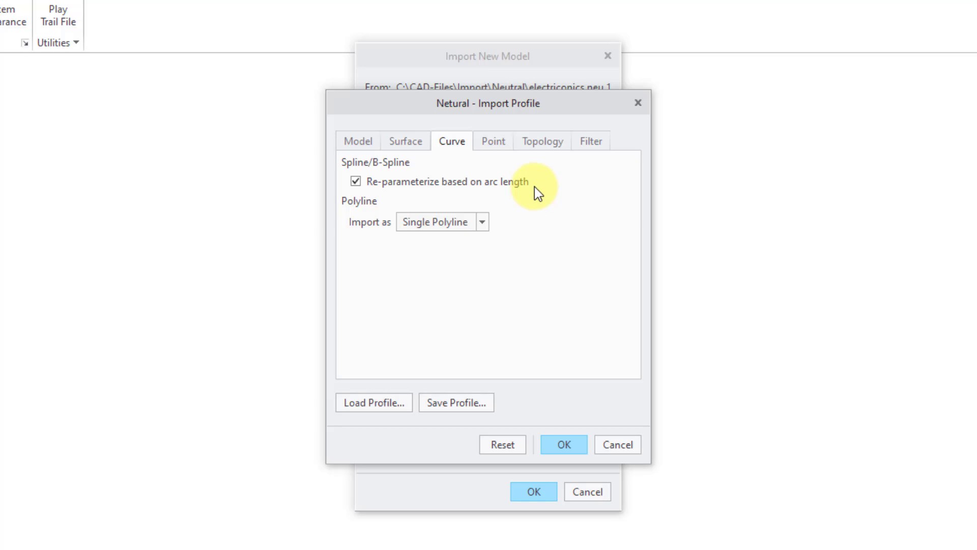
click(482, 223)
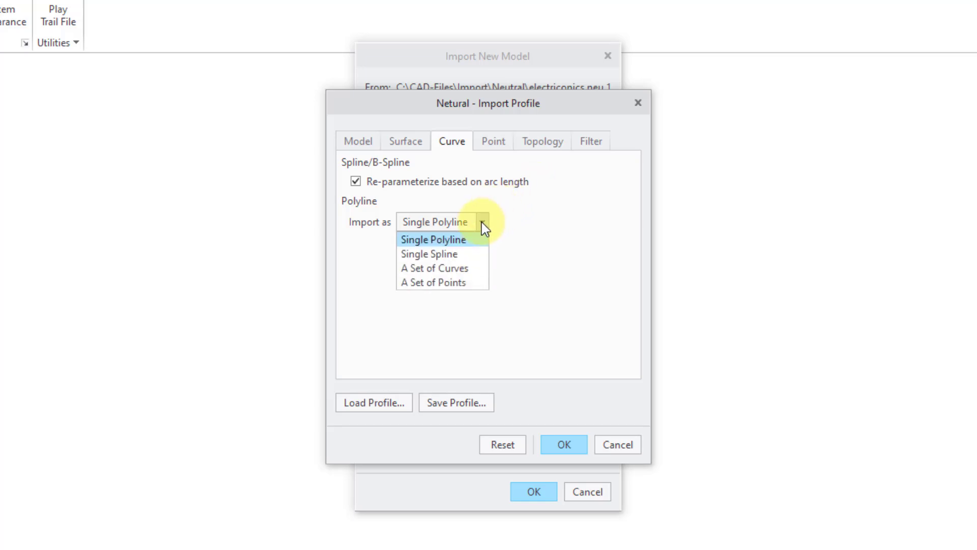
click(523, 220)
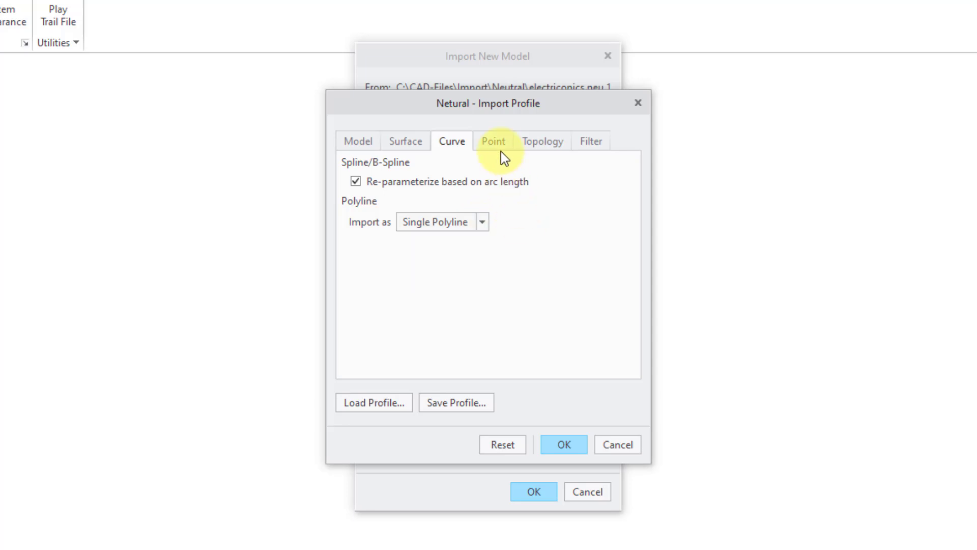
click(497, 140)
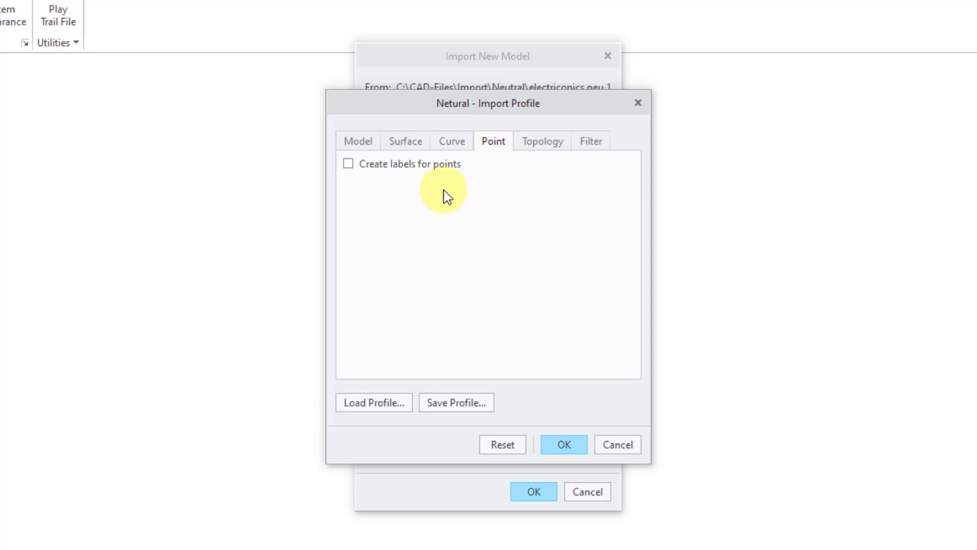
- On the Topology tab, leave 'Repair unsatisfied geometry' and 'Close gaps between surfaces' unchecked
click(543, 147)
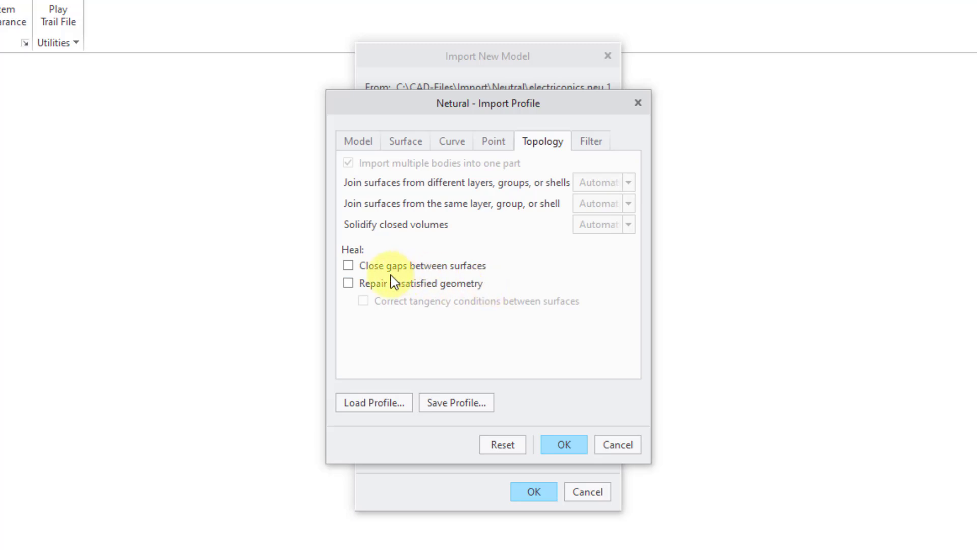
click(348, 285)
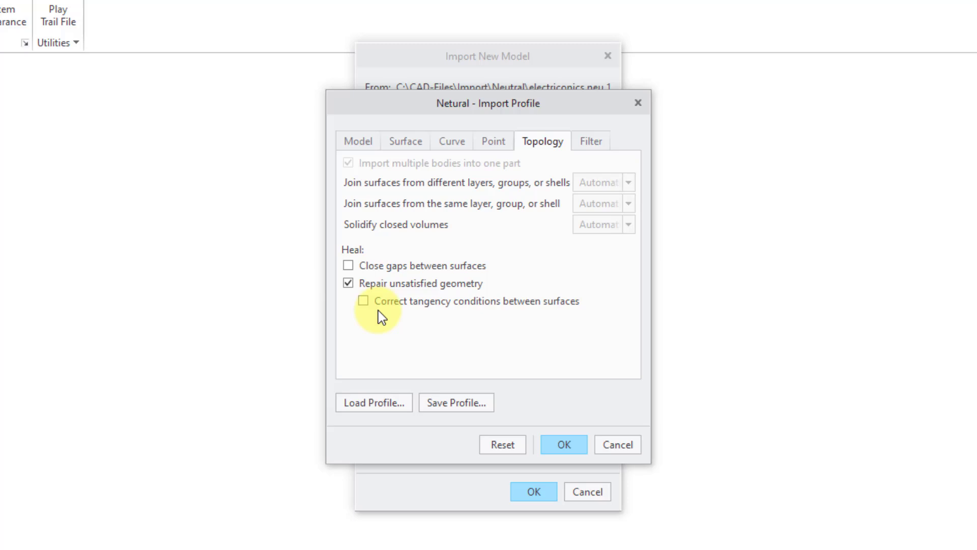
click(348, 284)
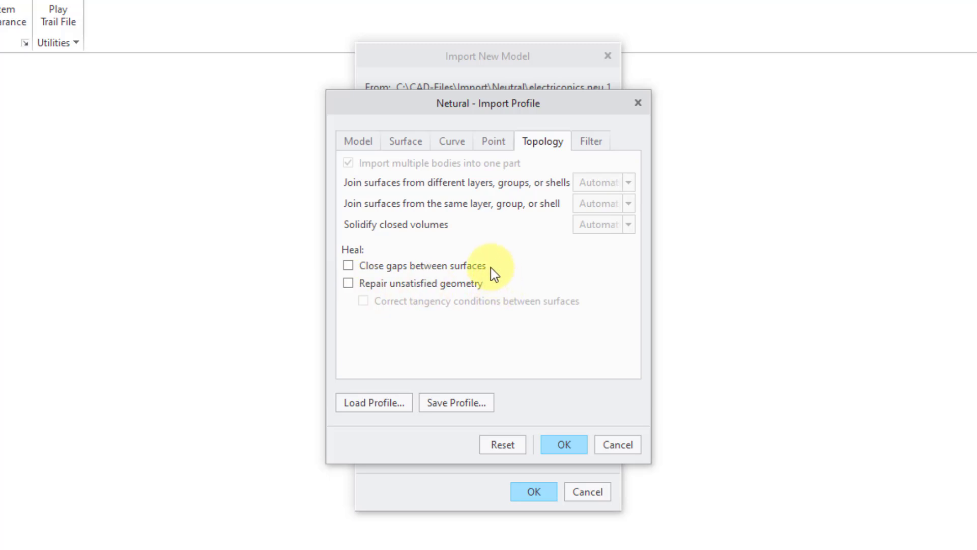
- On the Filter tab, keep both Curves and Blanked entities set to Automatic
click(594, 144)
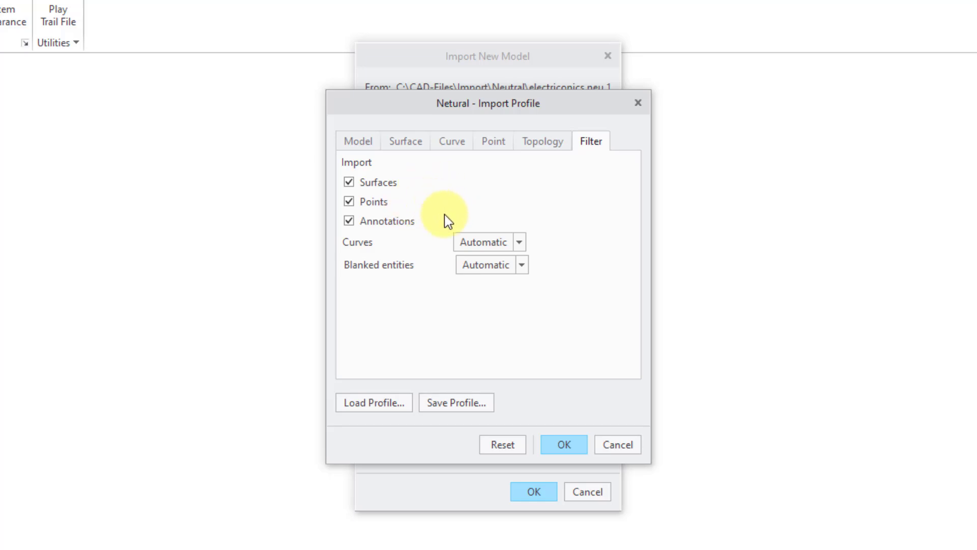
click(520, 241)
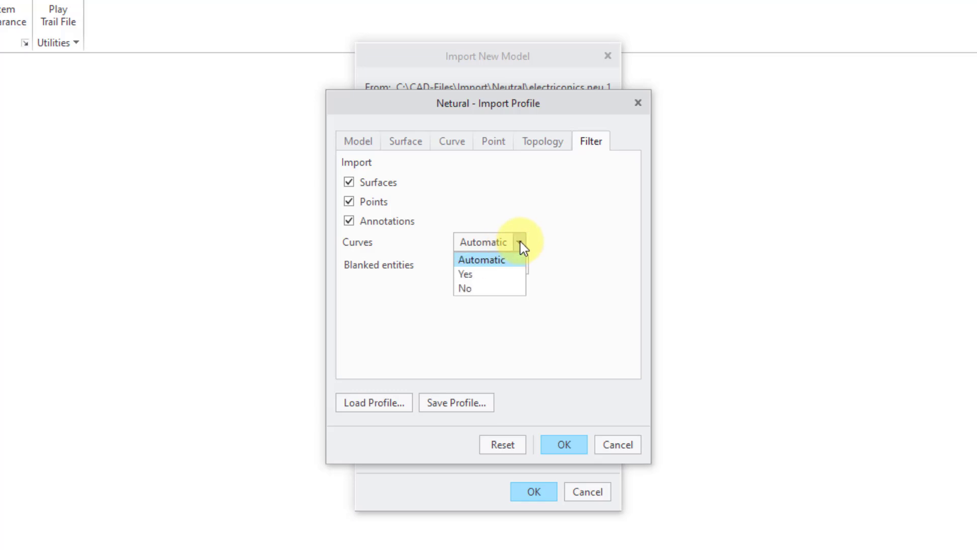
click(577, 243)
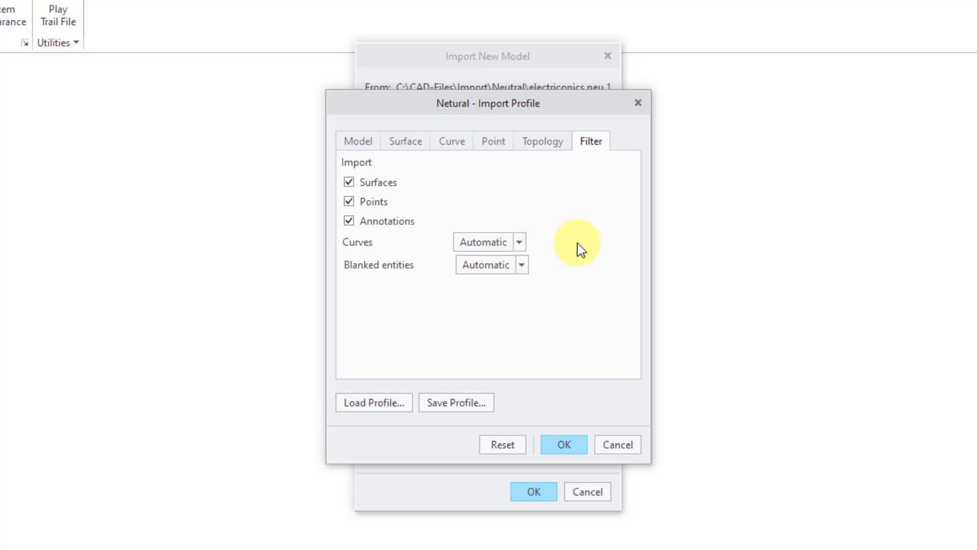
click(523, 266)
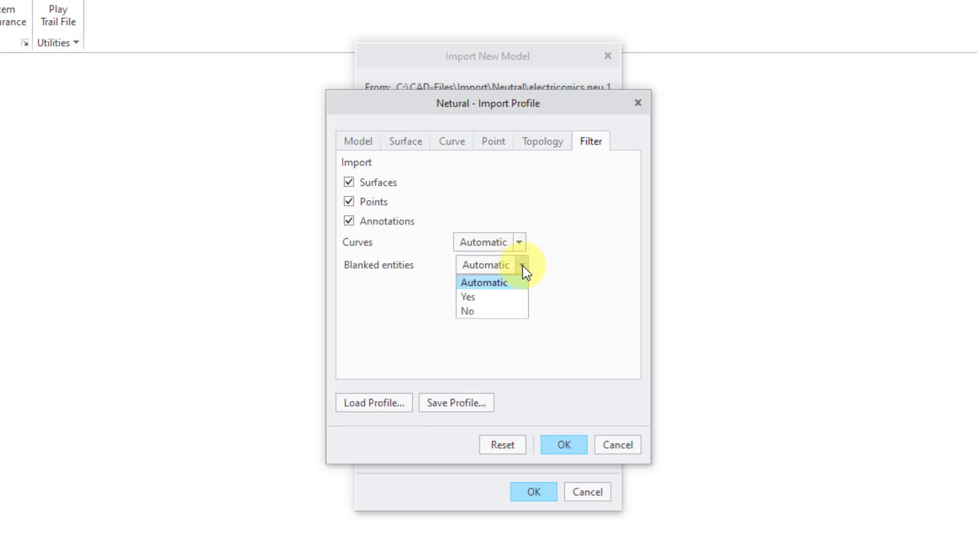
click(576, 261)
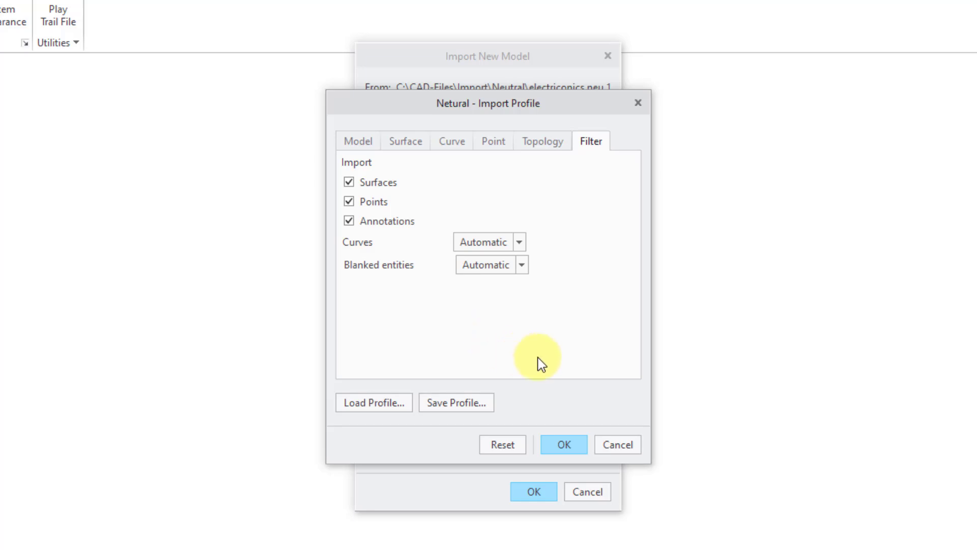
- Import the file as assembly 'electronics' with Generate log file turned off
click(611, 446)
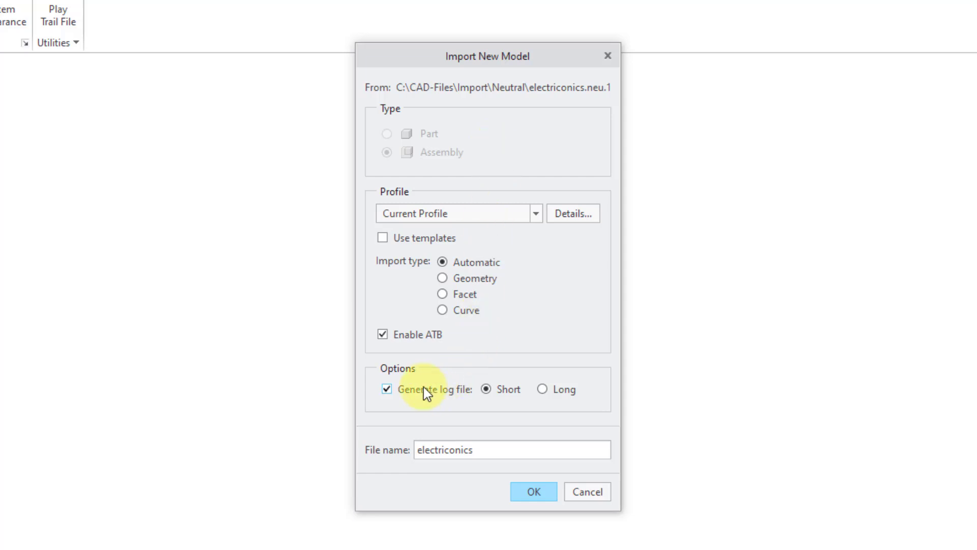
click(387, 391)
click(460, 449)
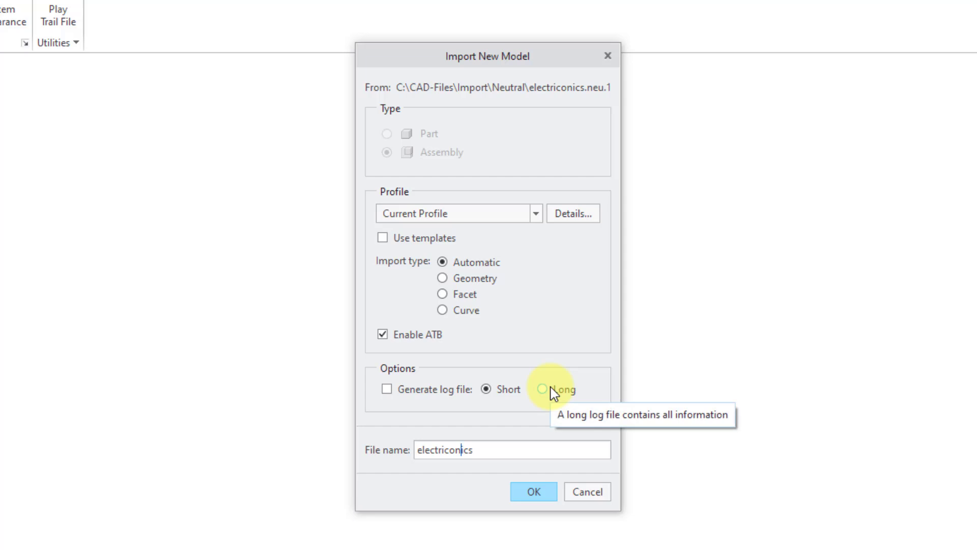
key(Left)
key(Left)
key(BackSpace)
key(BackSpace)
key(BackSpace)
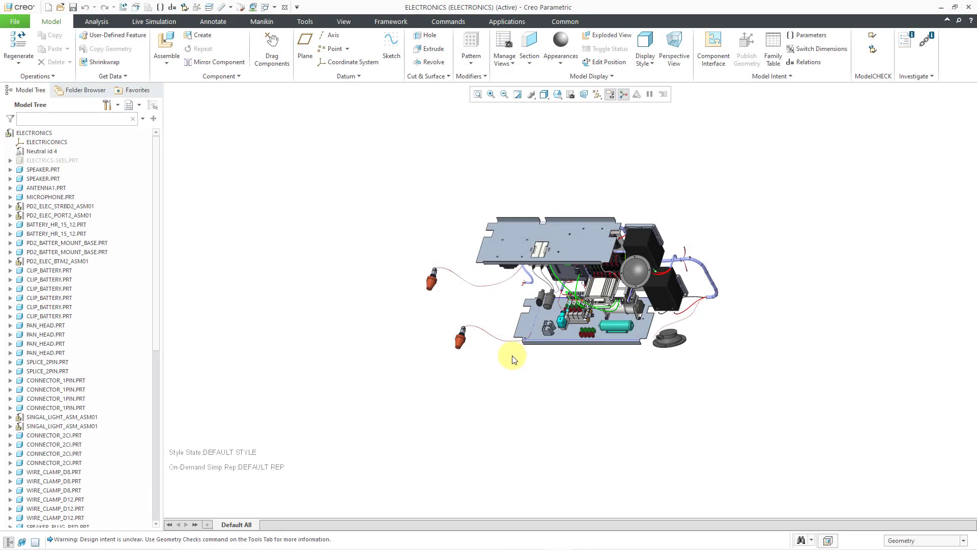
- Orbit and zoom the ELECTRONICS assembly until its panels, batteries and wiring fill the view
middle_drag(511, 350, 513, 234)
scroll(582, 342, up, 4)
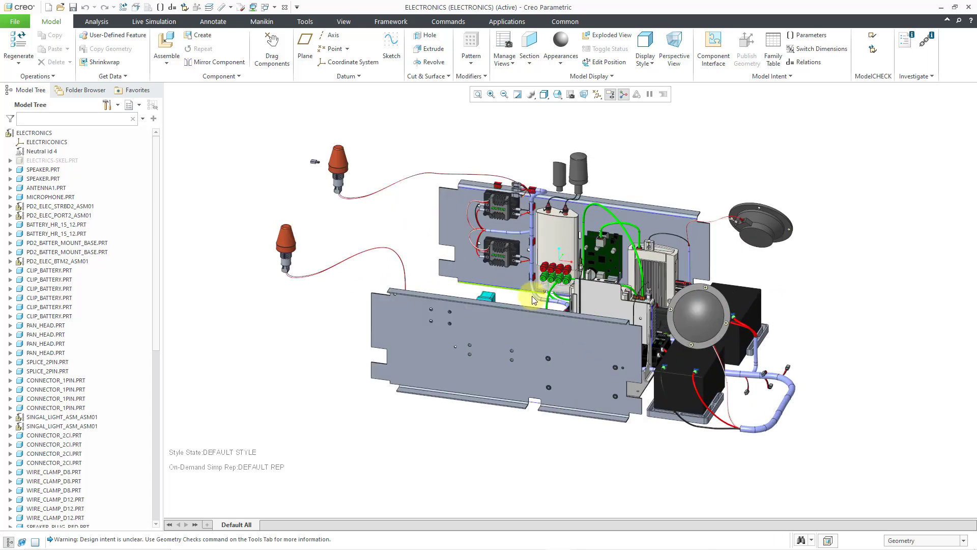
shift+middle_drag(529, 304, 541, 358)
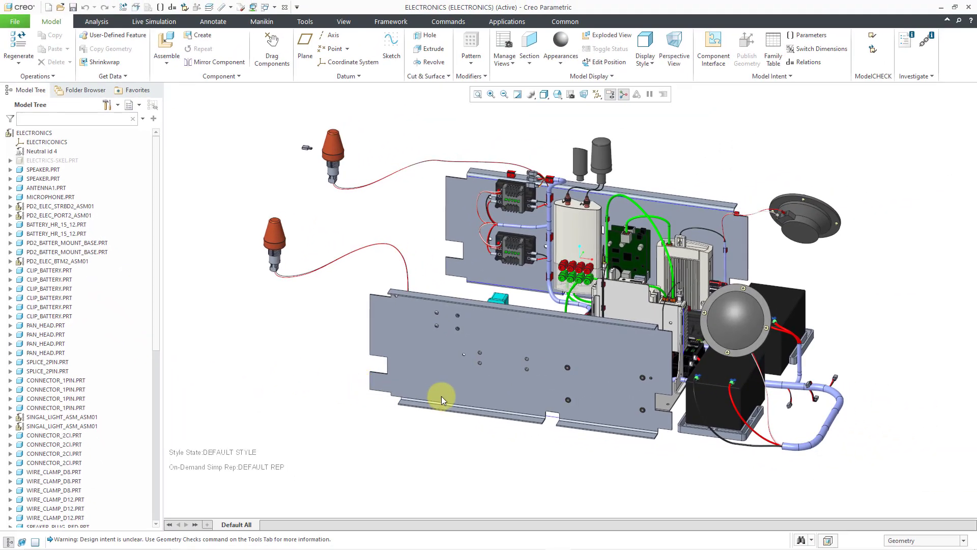
ctrl+middle_drag(657, 319, 648, 371)
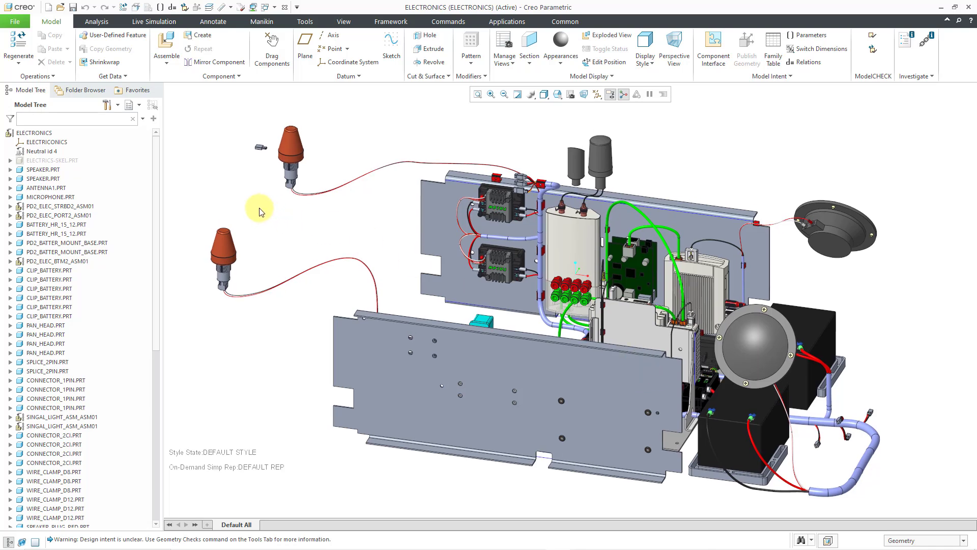
- Expand the second SPEAKER.PRT, briefly expanding then collapsing PD2_ELEC_STRBD2_ASM01
click(10, 178)
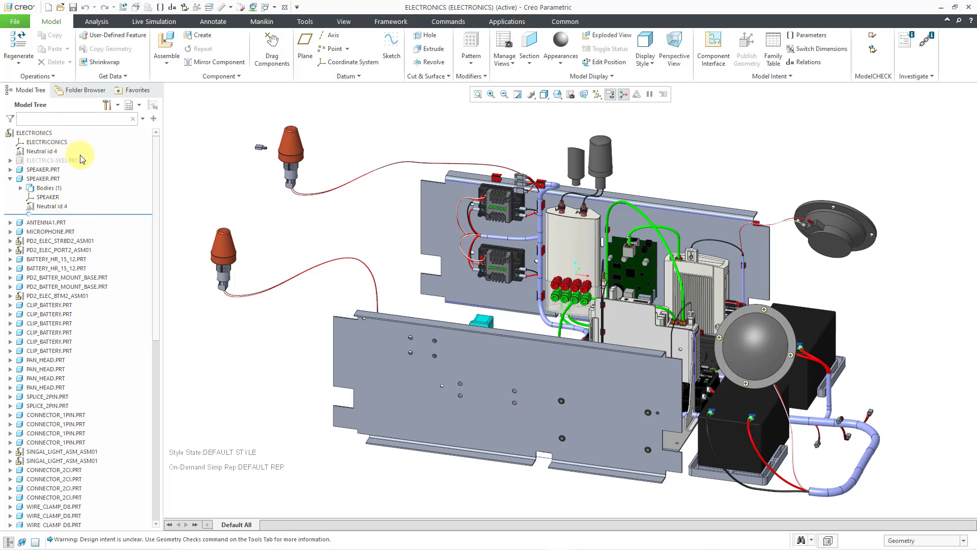
click(10, 242)
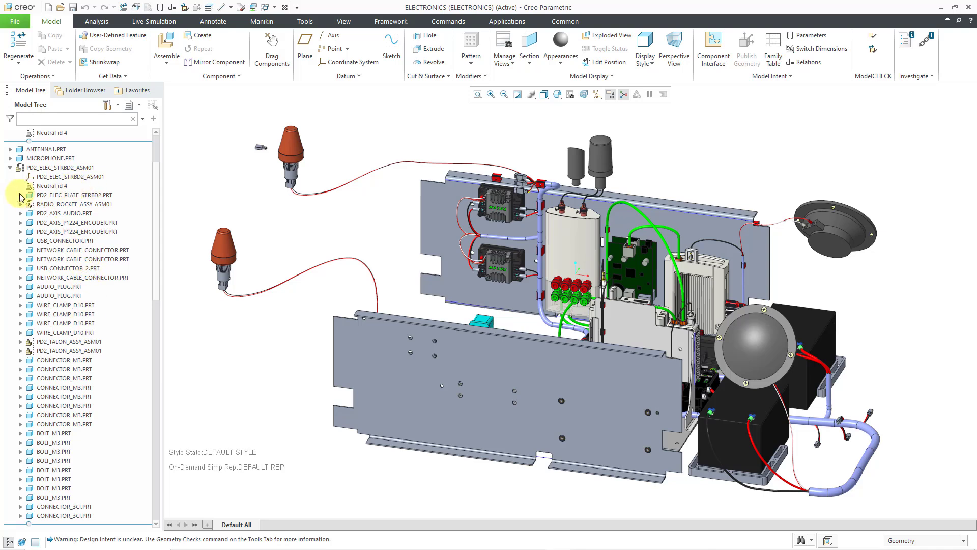
click(10, 167)
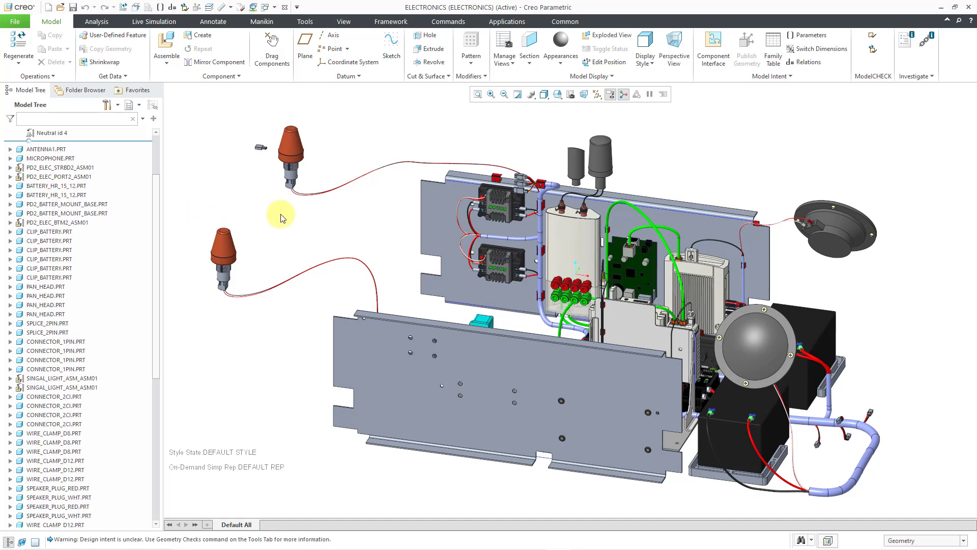